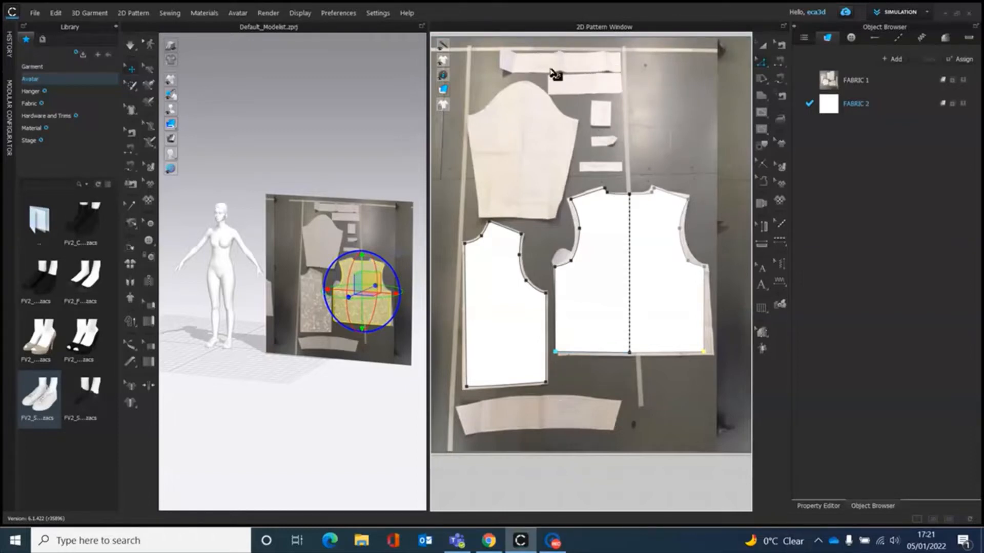
Edit the back bodice's centre neck point, nudging it slightly down on the fold line to smooth the neckline
click(761, 63)
scroll(706, 195, up, 2)
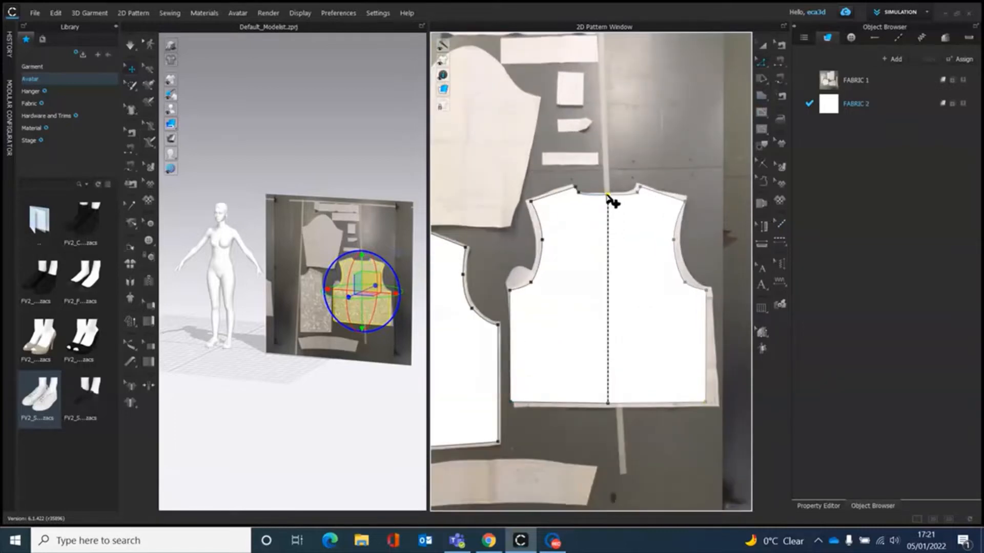
drag(607, 195, 608, 195)
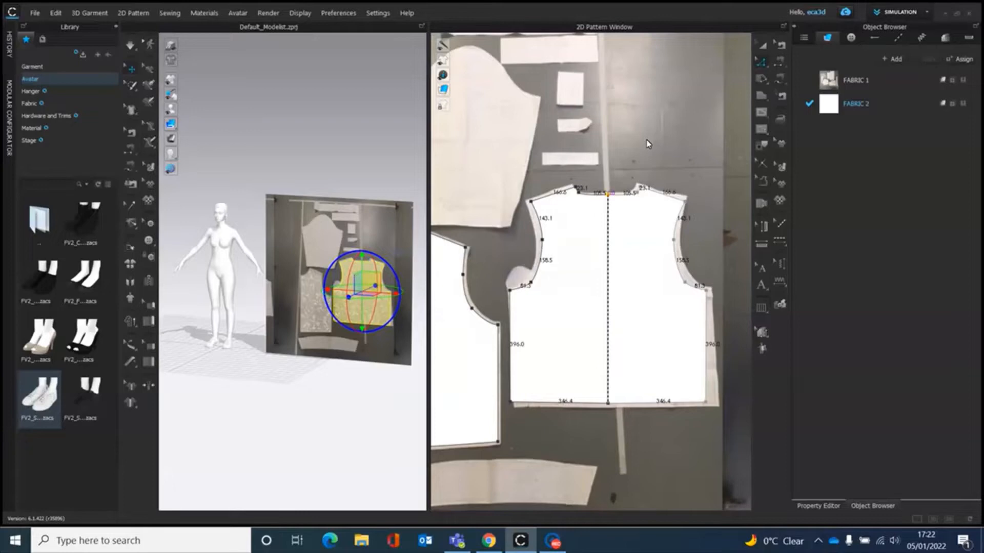
scroll(617, 214, up, 10)
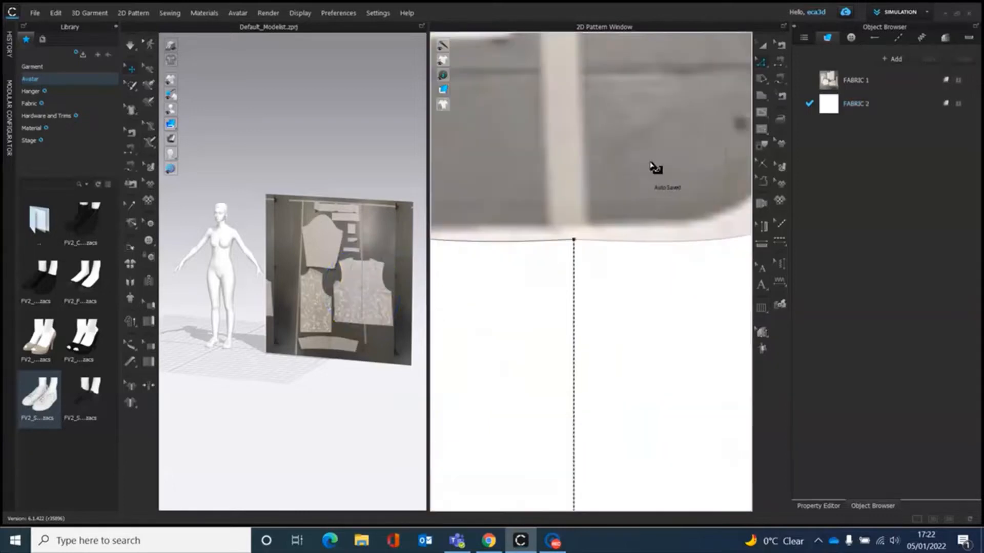
click(574, 240)
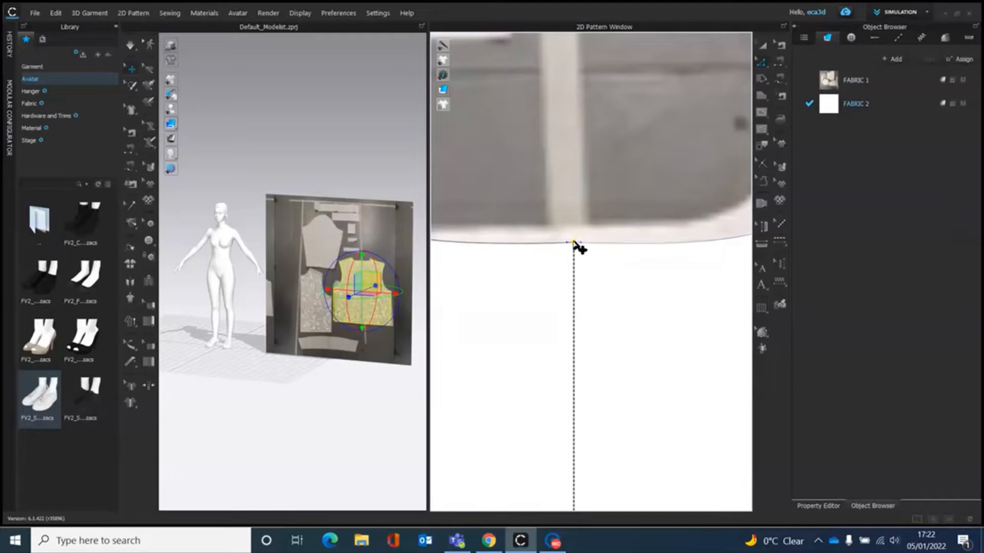
scroll(576, 242, down, 6)
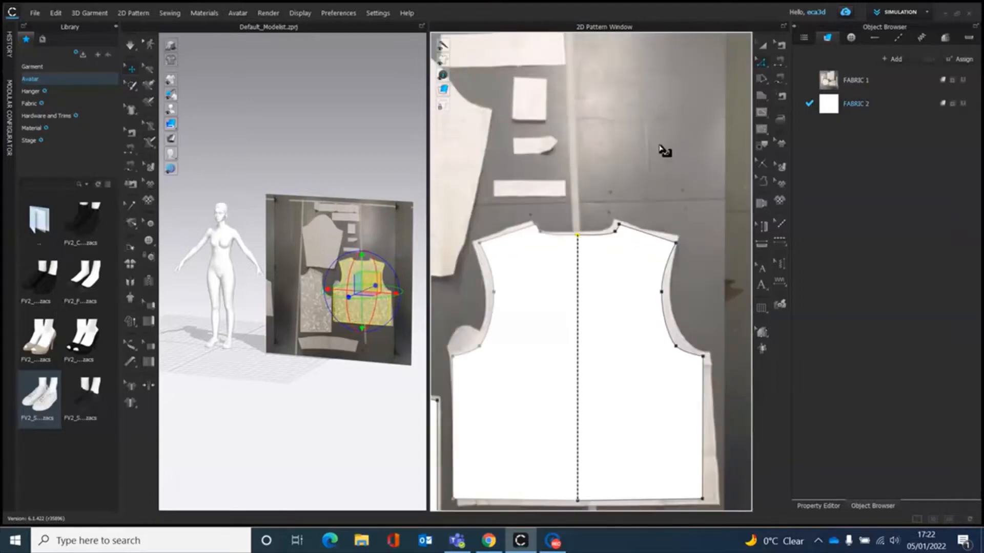
scroll(514, 127, down, 5)
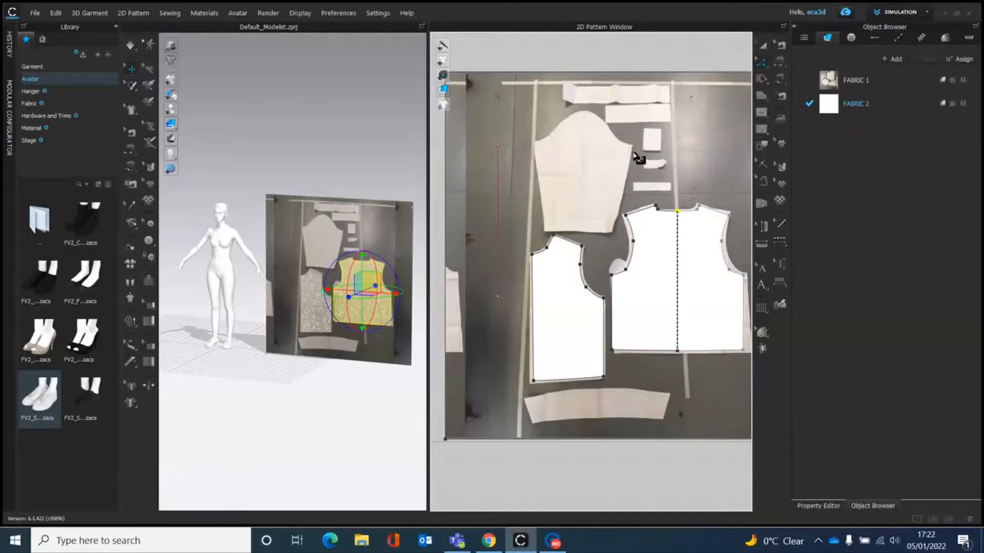
Trace the sleeve in the photo as a polygon pattern with a curved cap and straight side and hem edges
click(762, 99)
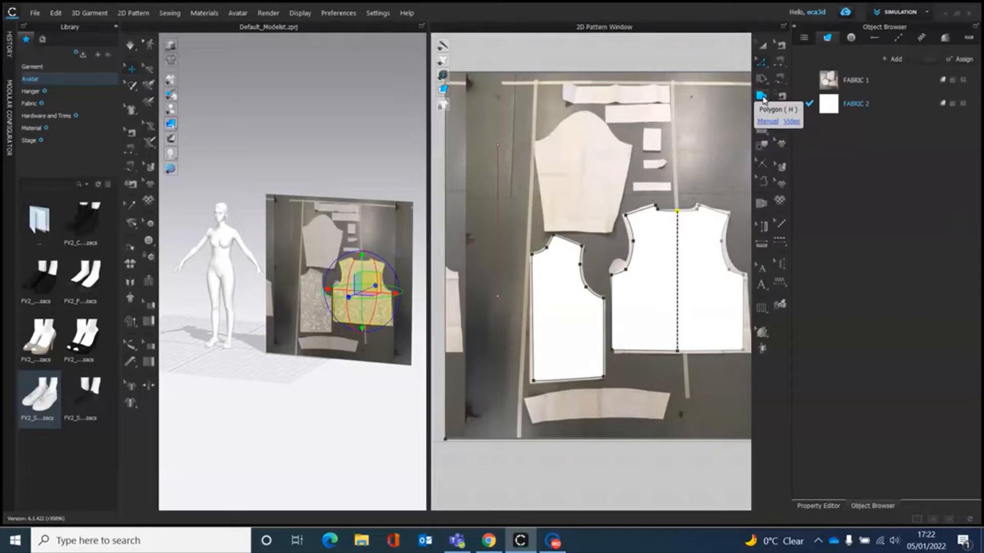
scroll(594, 162, up, 2)
scroll(595, 162, up, 2)
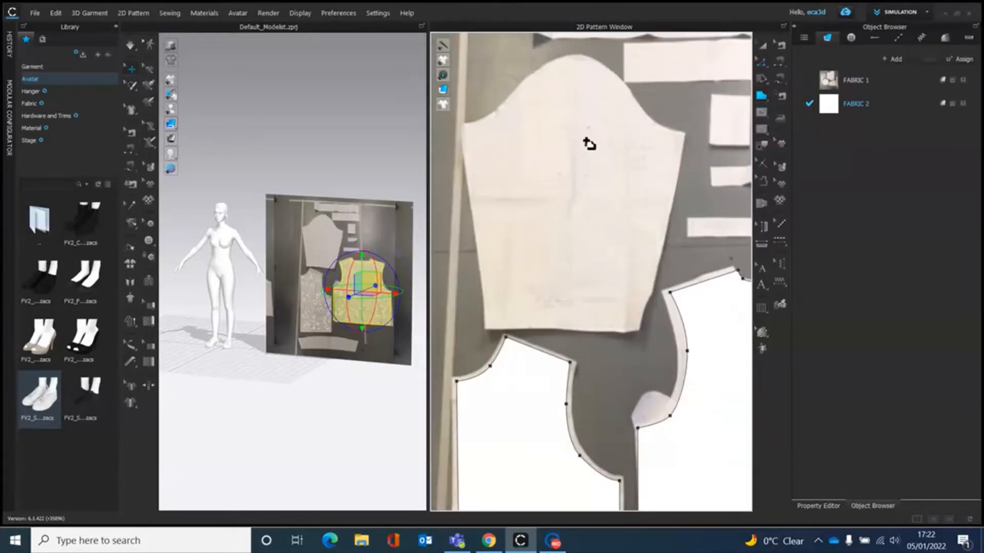
click(464, 128)
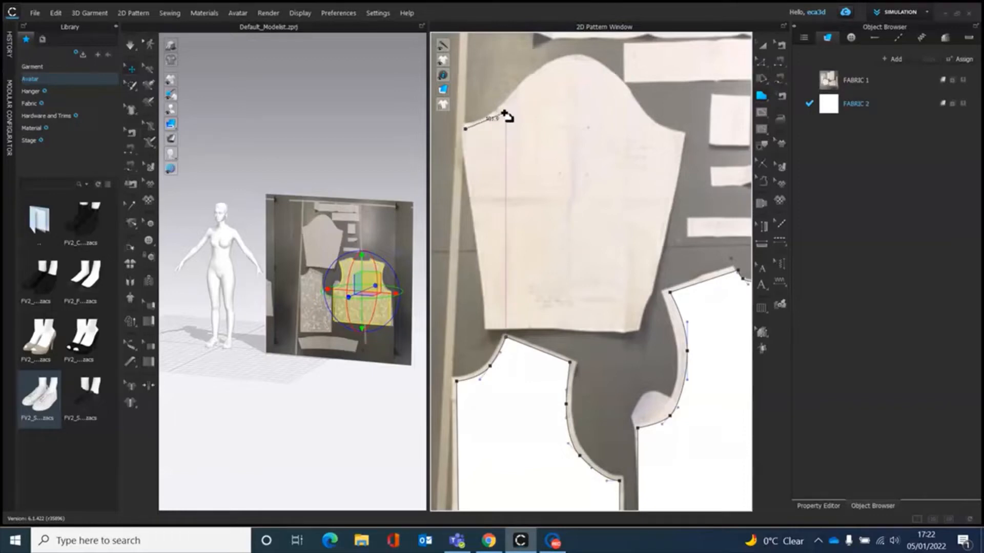
drag(503, 108, 521, 87)
middle_drag(576, 48, 578, 53)
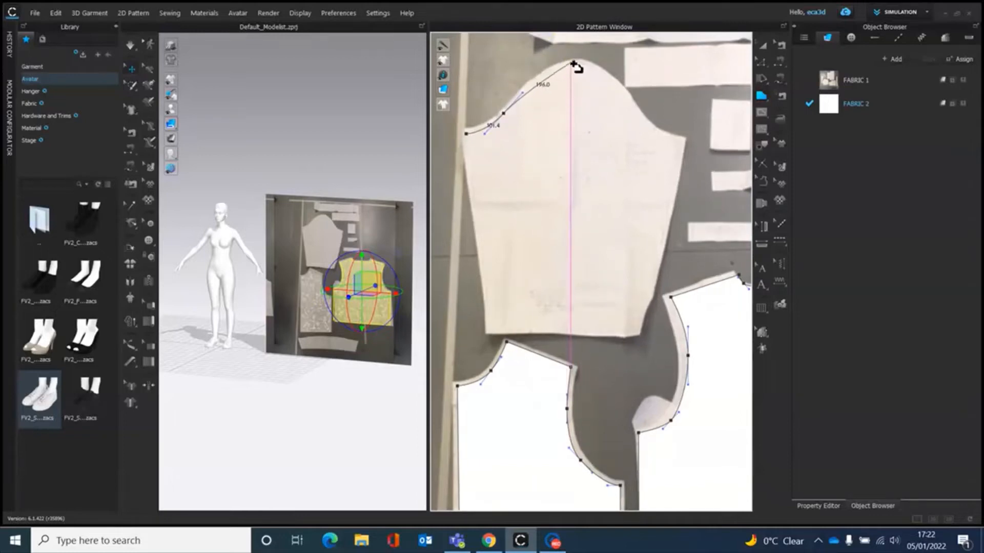
drag(571, 64, 594, 62)
drag(620, 92, 627, 108)
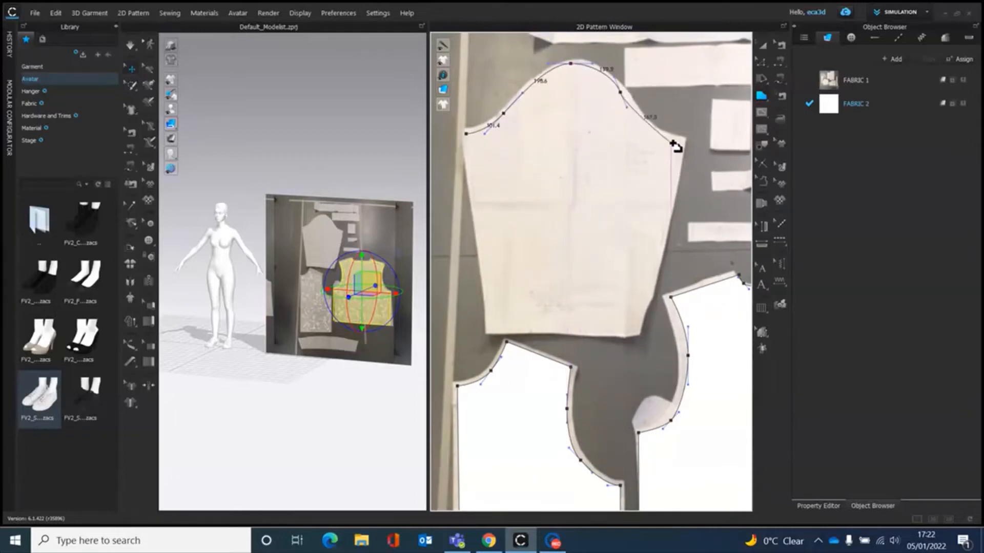
click(680, 144)
click(638, 332)
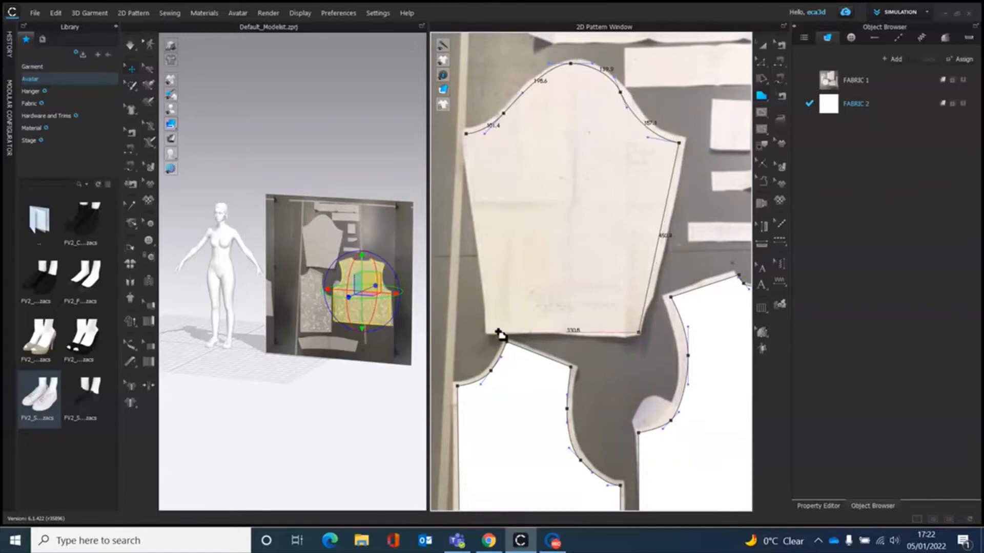
click(491, 329)
click(467, 136)
Trace the small pointed tab as a closed polygon with a straight end about 30 high and a lower edge about 88 long
scroll(603, 157, down, 4)
scroll(700, 153, up, 5)
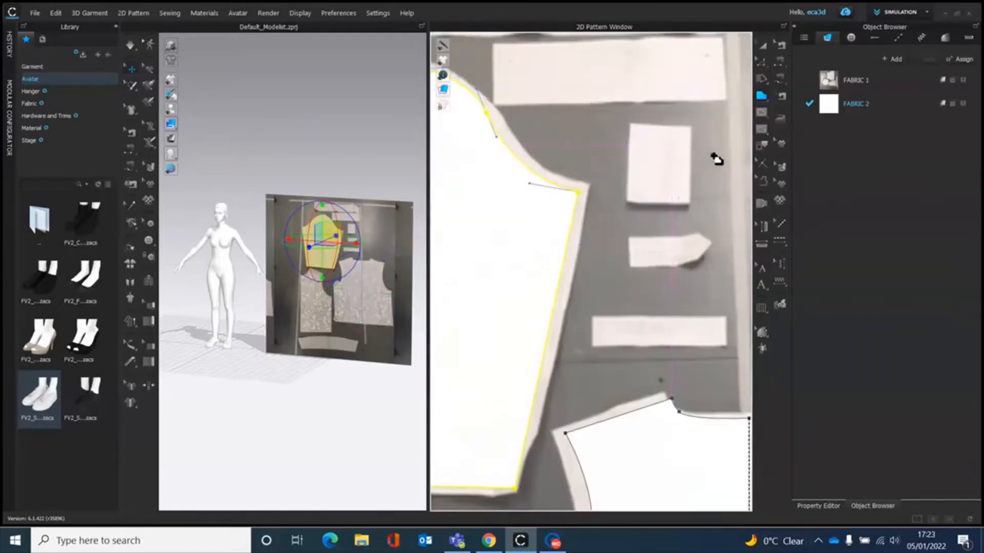
click(590, 237)
click(591, 263)
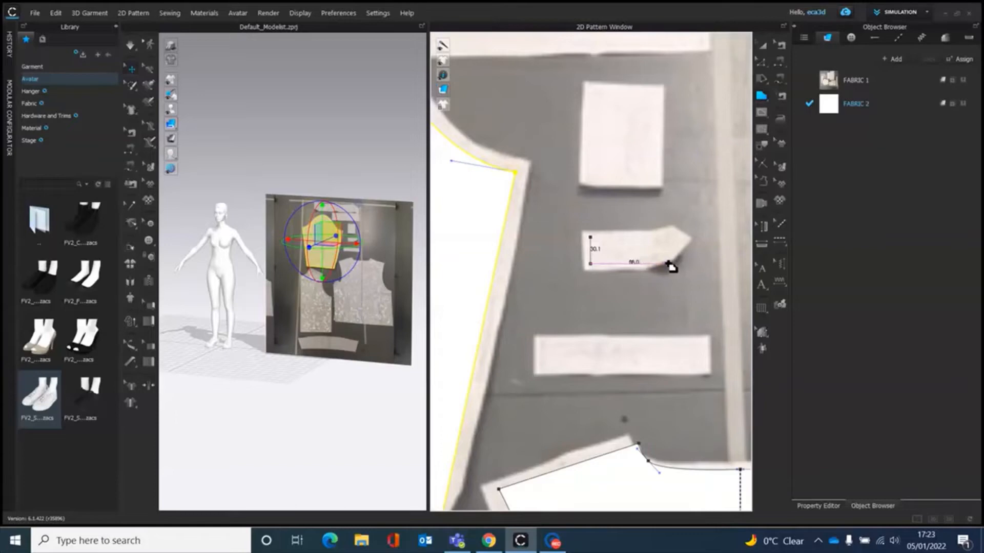
click(668, 263)
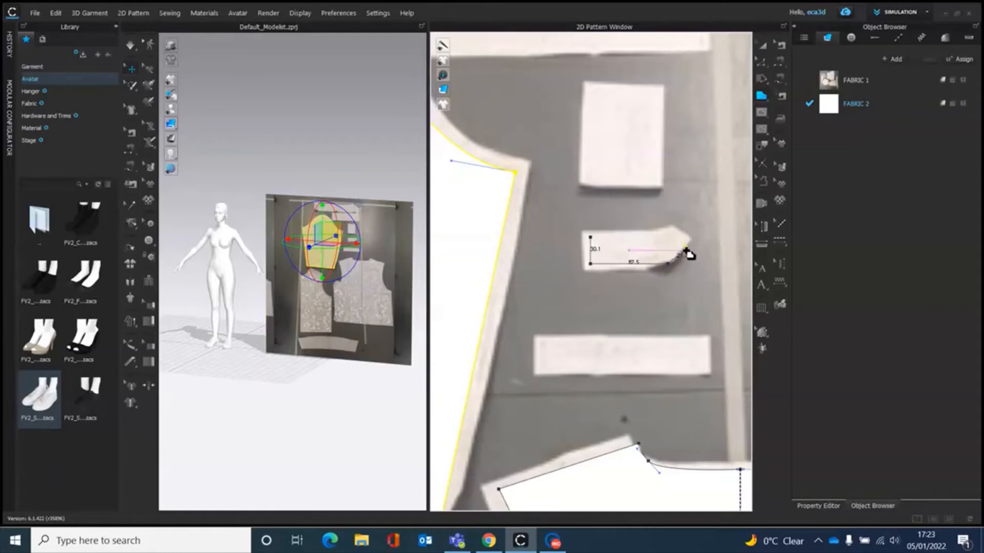
click(687, 248)
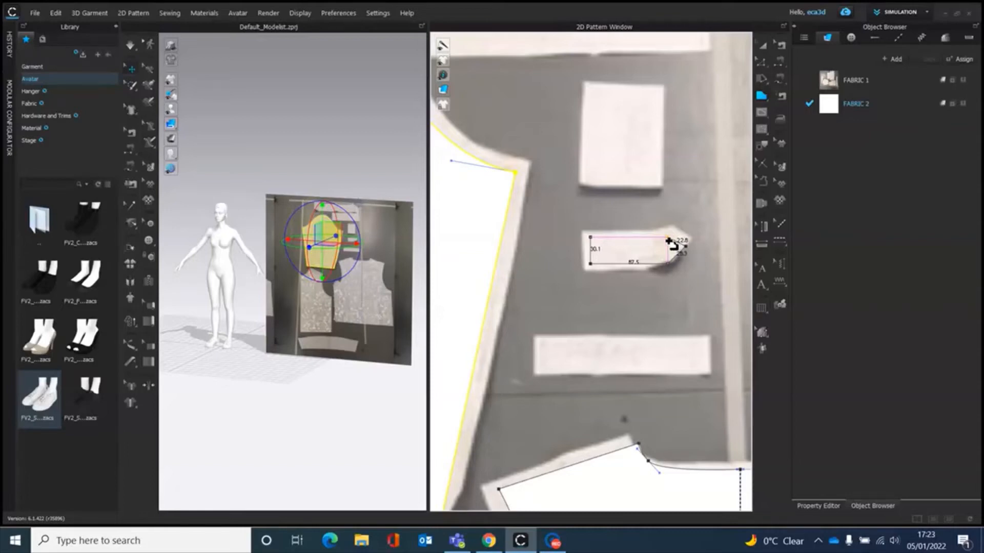
click(668, 239)
click(592, 237)
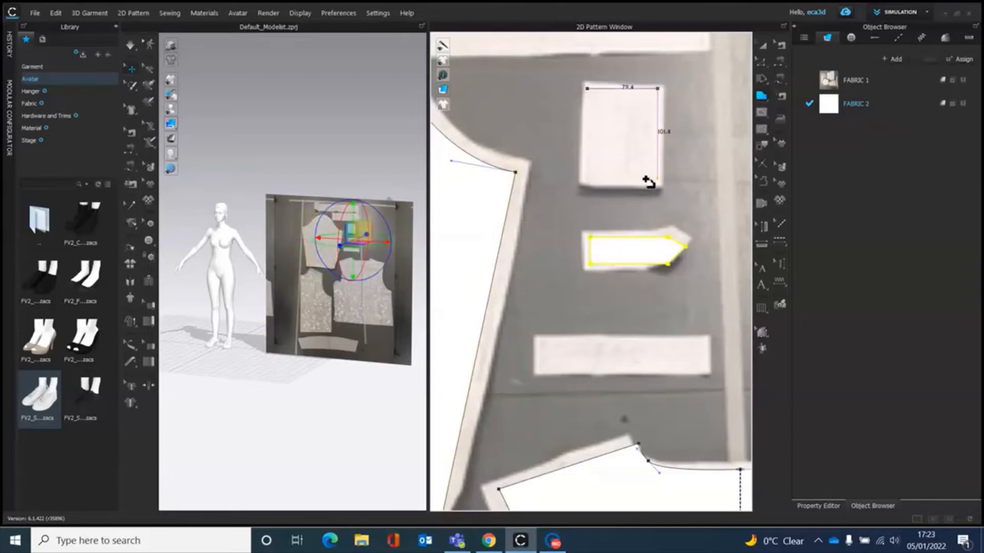
Trace the small rectangular piece above the pointed tab as a closed polygon about 79 wide and 101 high
click(657, 179)
click(588, 179)
click(587, 89)
Trace the narrow rectangular strip below the pointed tab as a closed four-cornered pattern
scroll(626, 328, down, 2)
click(592, 217)
click(677, 233)
click(592, 217)
scroll(635, 230, down, 3)
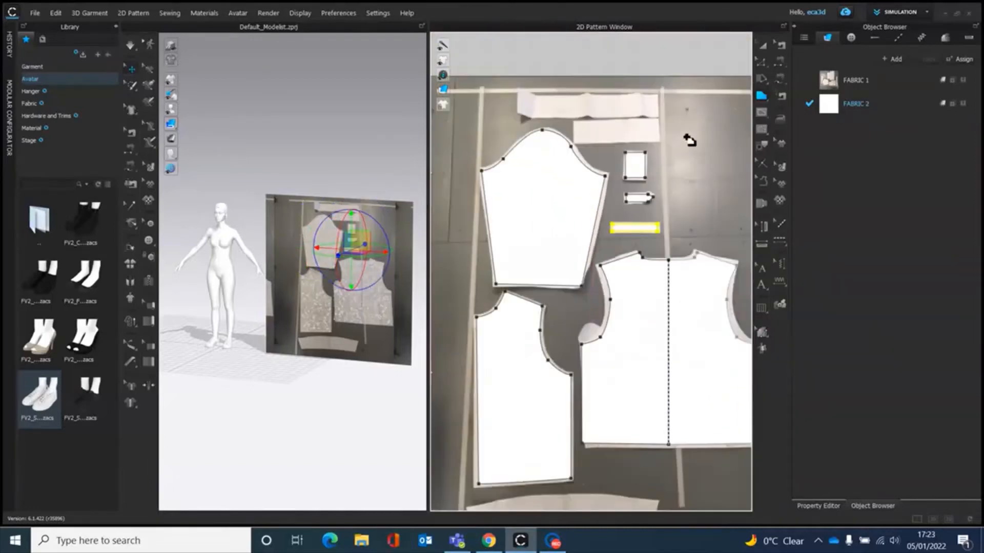
Trace the shorter of the two wide bands above the sleeve as a closed rectangle about 317 by 76
middle_drag(658, 125, 731, 267)
scroll(730, 267, up, 3)
click(725, 265)
click(726, 308)
click(546, 308)
click(545, 271)
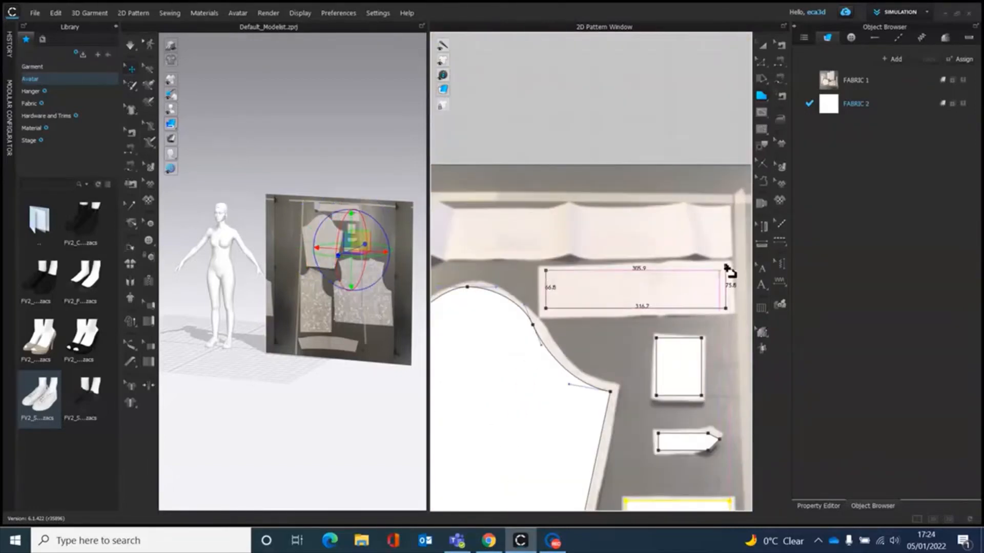
click(726, 265)
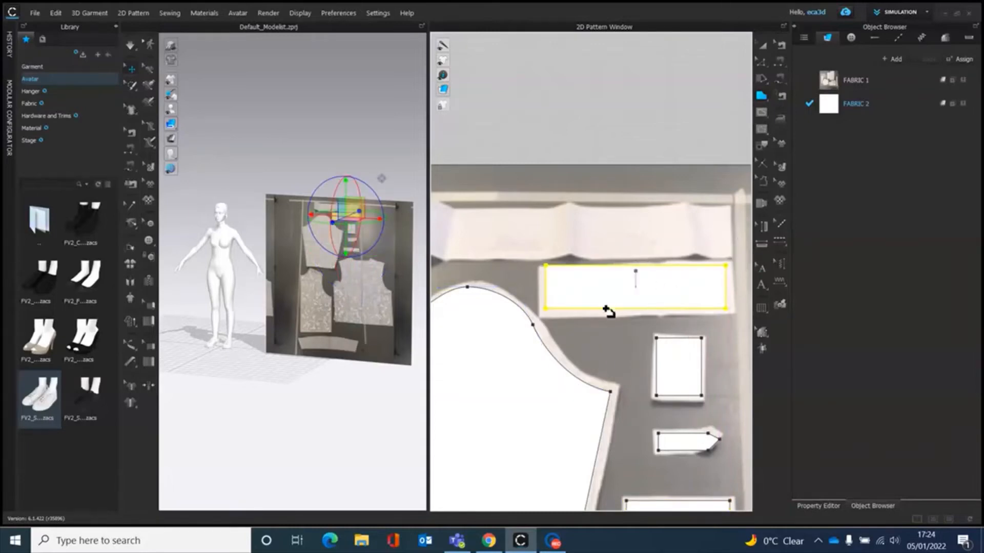
Trace the long band along the photo's upper edge as a closed rectangle about 552 long and 75 high
scroll(656, 251, down, 2)
click(713, 223)
click(713, 256)
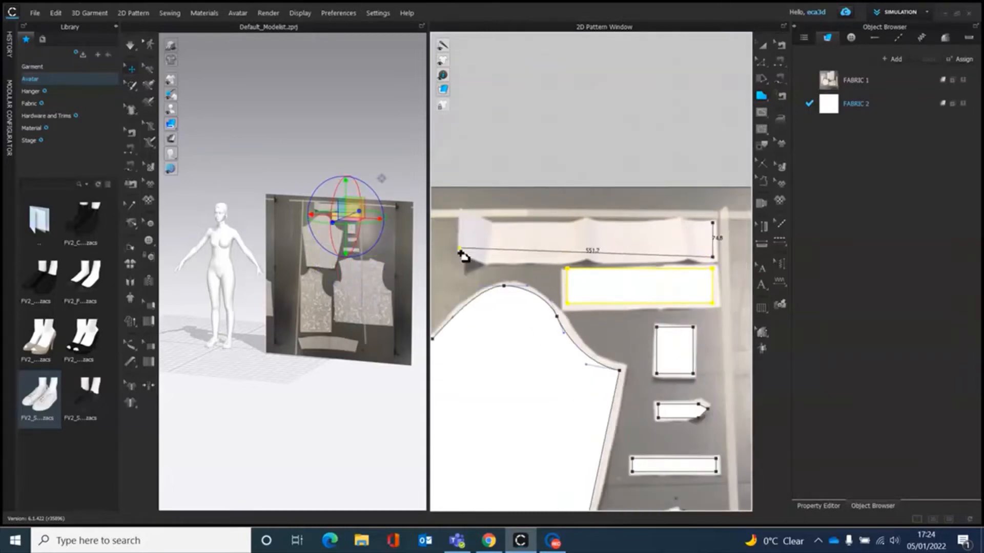
click(458, 257)
click(460, 222)
click(712, 223)
Trace the right half of the curved band below the bodice pieces from its centre line, with curved long edges, and close the outline
scroll(712, 224, down, 5)
mouse_move(712, 224)
middle_down()
mouse_move(686, 8)
mouse_move(663, 59)
middle_up()
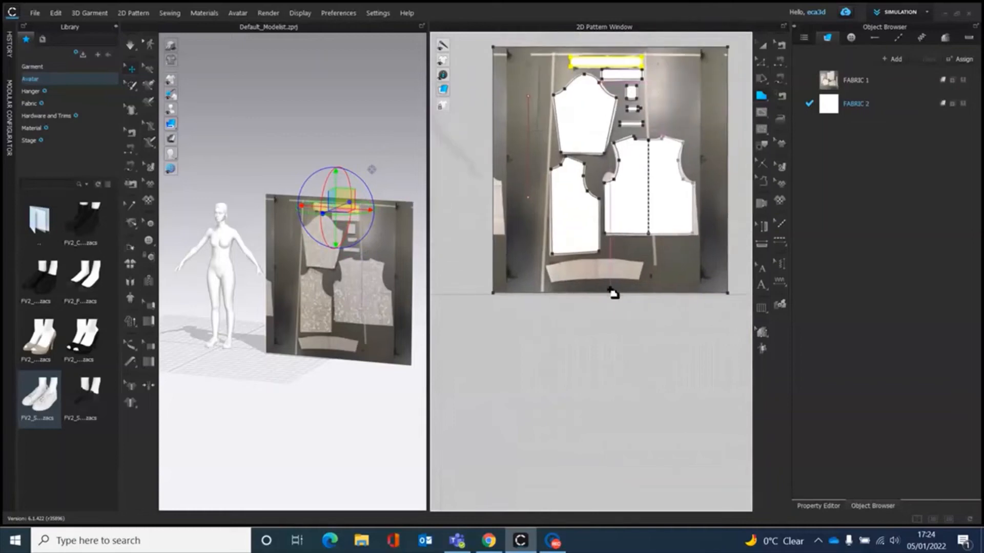
scroll(610, 294, up, 5)
scroll(599, 296, down, 1)
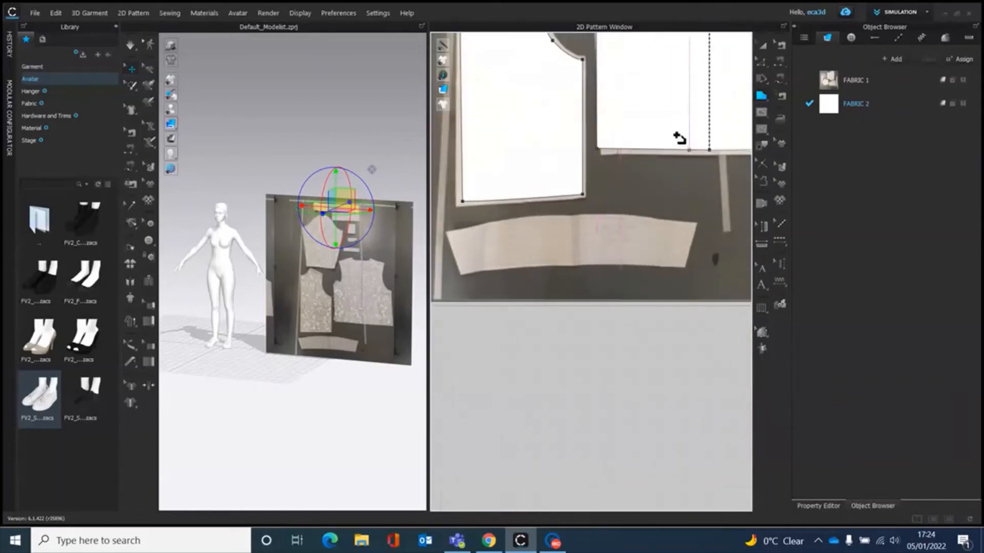
click(573, 220)
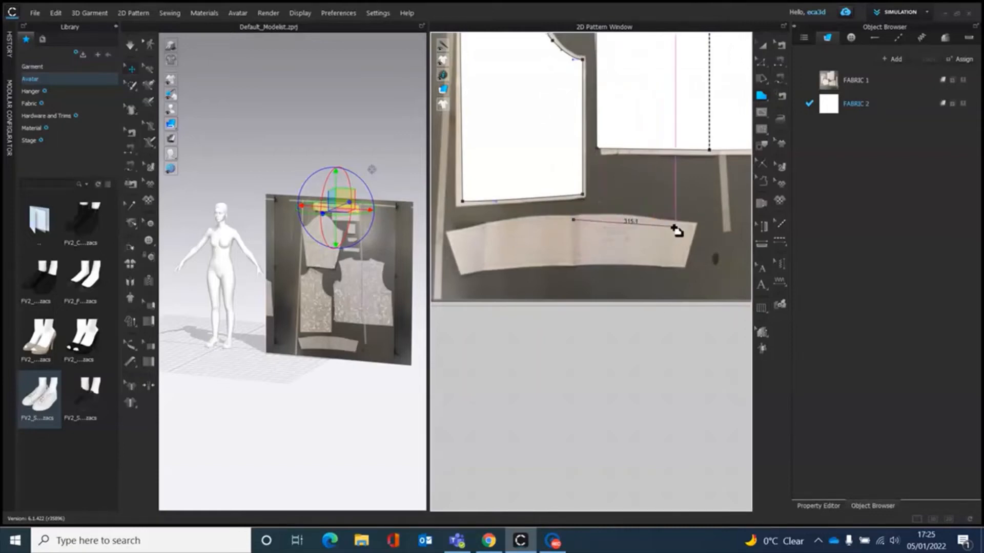
click(627, 219)
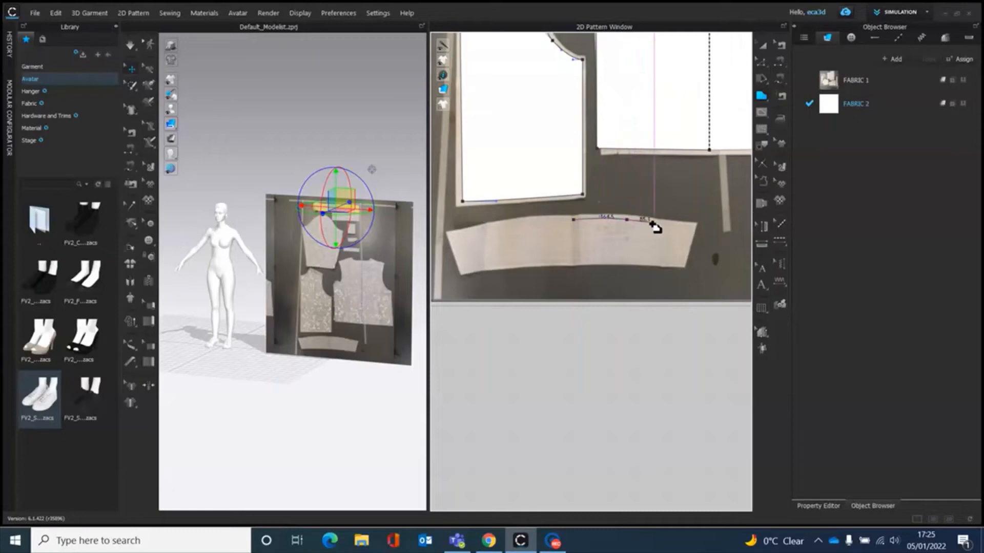
click(689, 226)
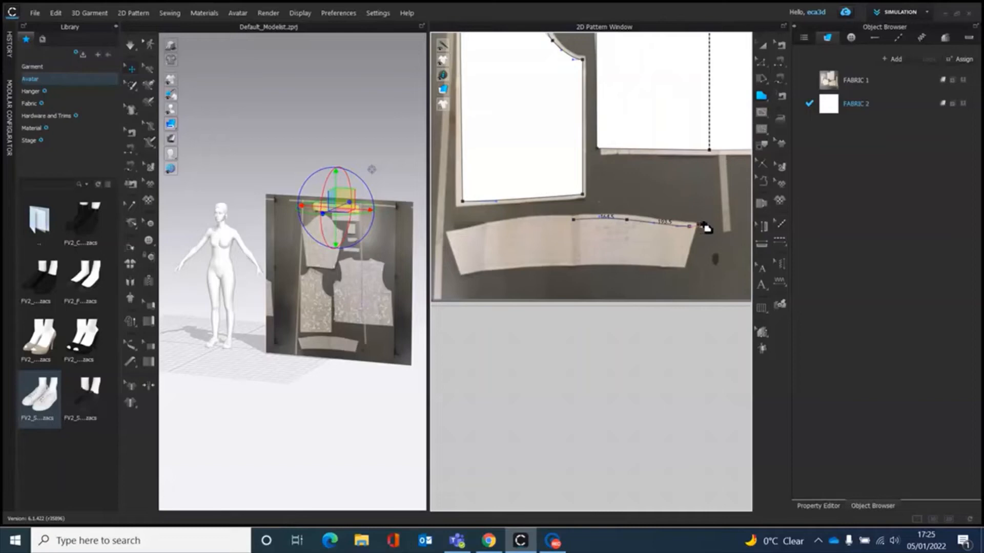
click(684, 264)
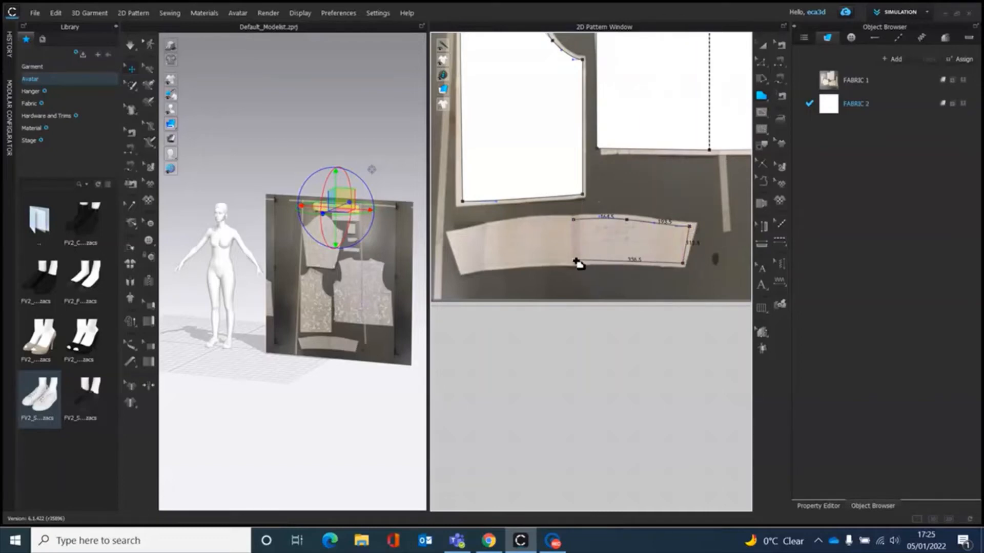
click(574, 260)
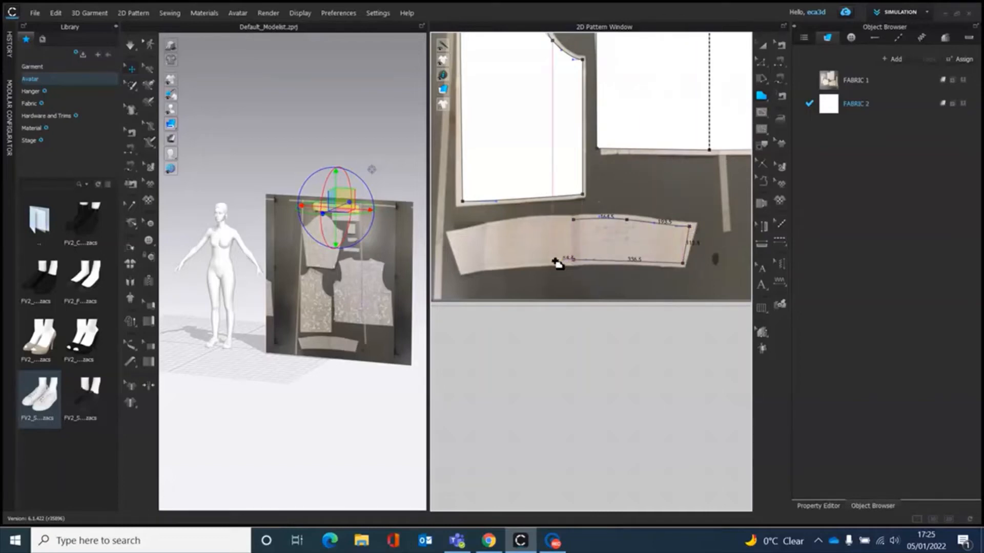
ctrl+click(510, 262)
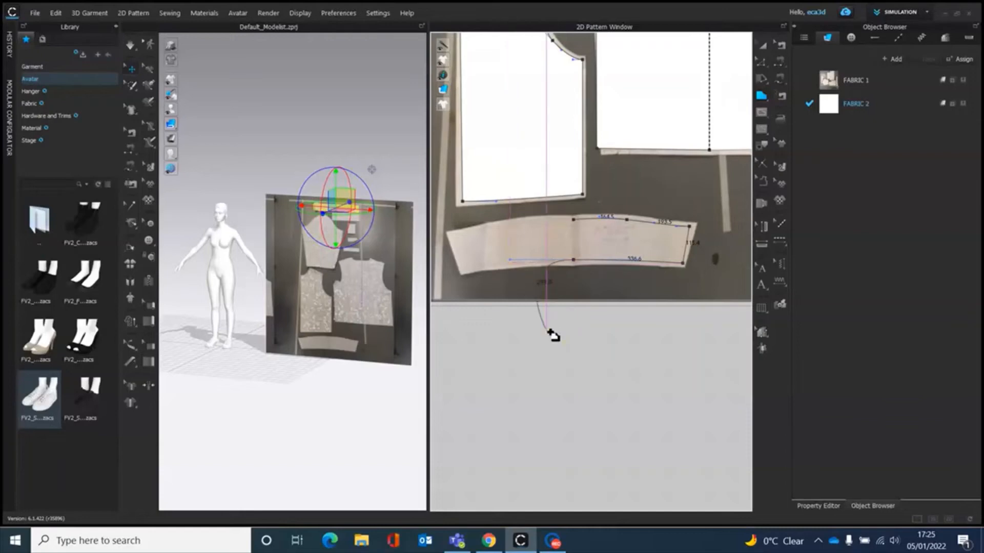
click(574, 262)
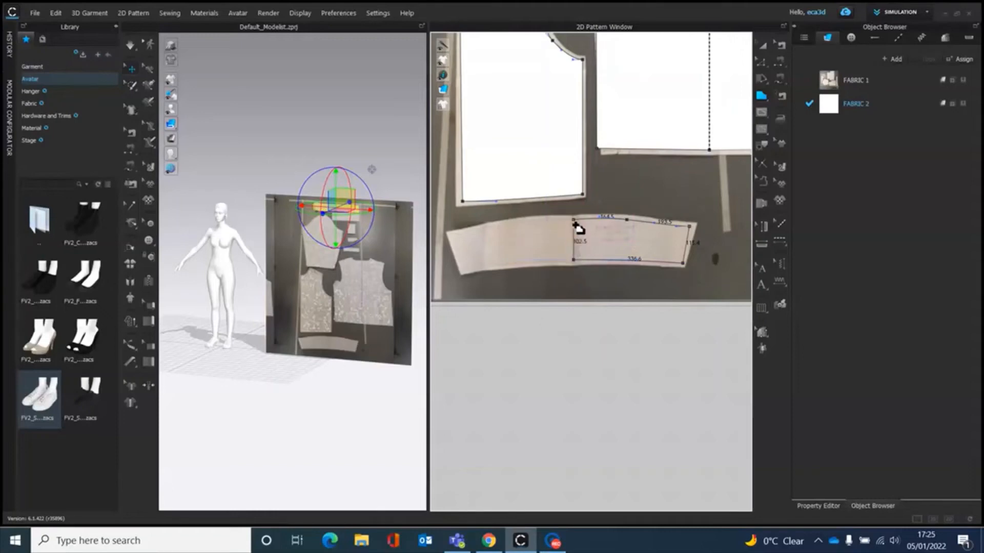
click(575, 219)
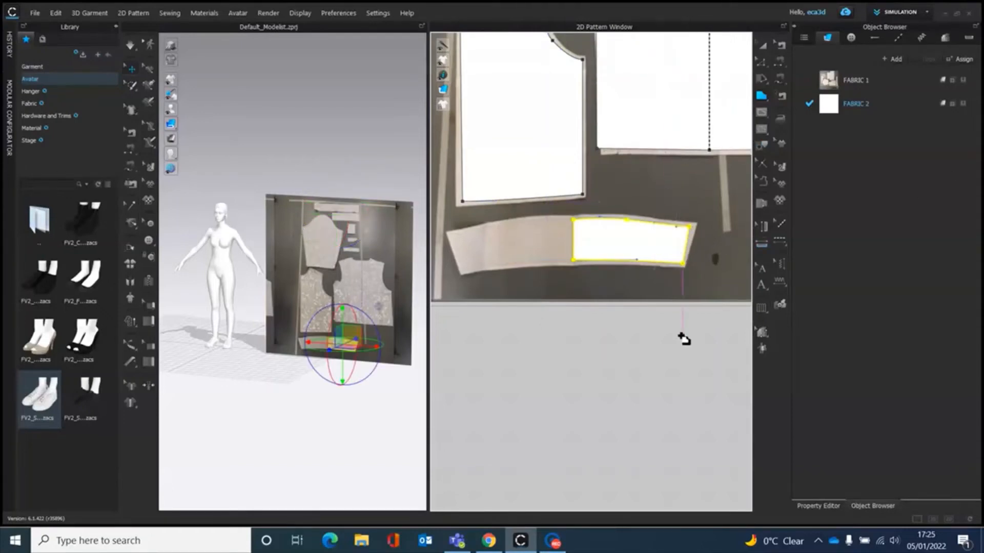
Create a symmetric pattern with sewing from the half band and place it over the left half of the band in the photo
click(762, 47)
right_click(610, 249)
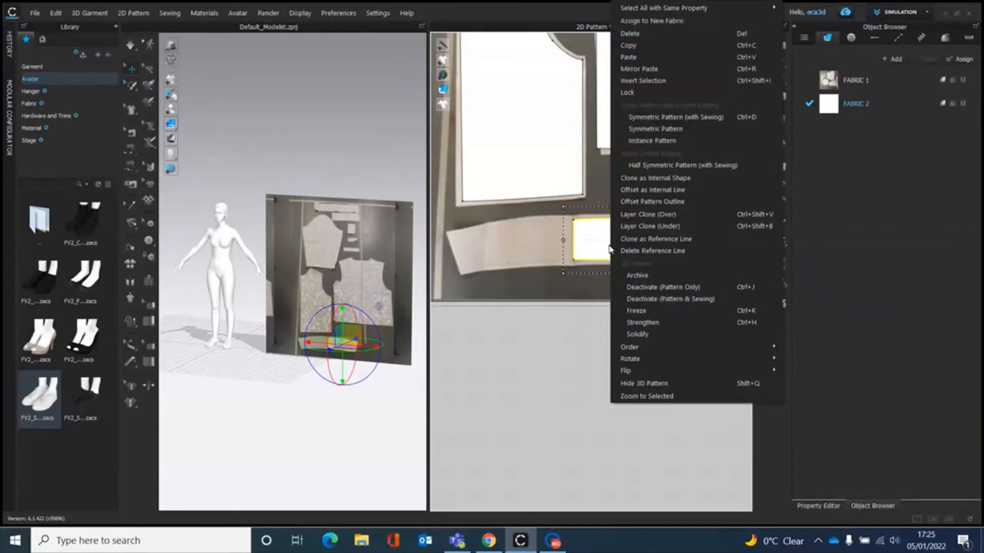
click(668, 119)
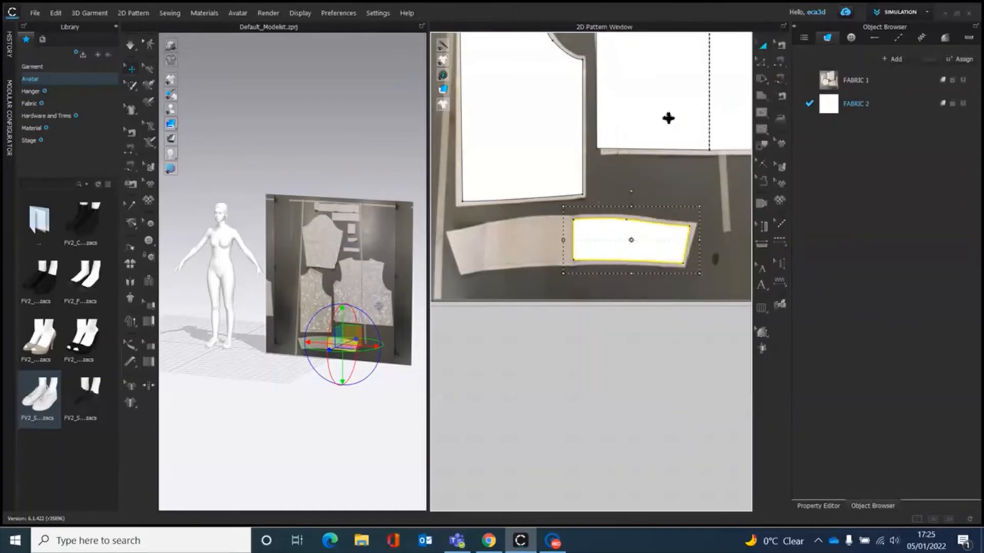
click(510, 242)
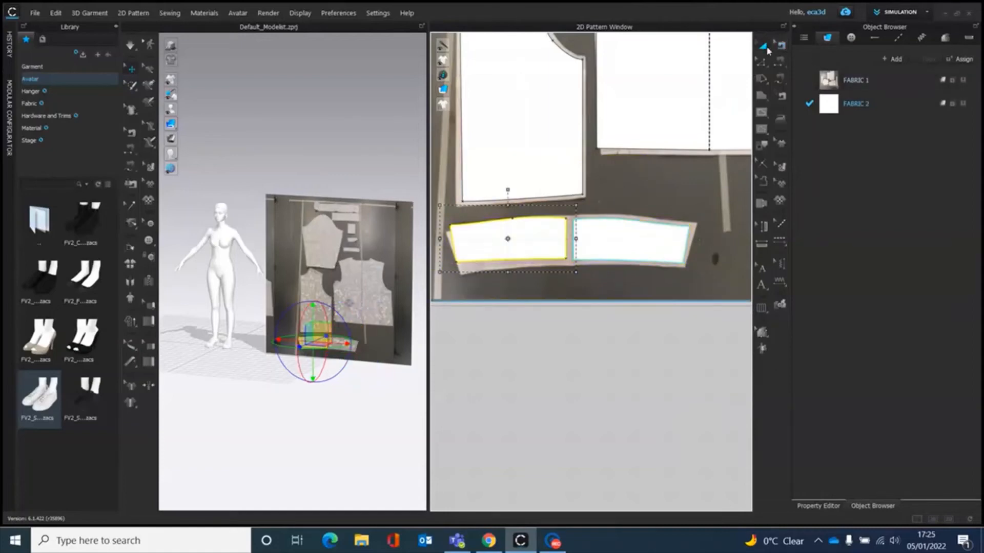
Merge the two halves of the curved band into one piece along their facing centre edges
click(761, 62)
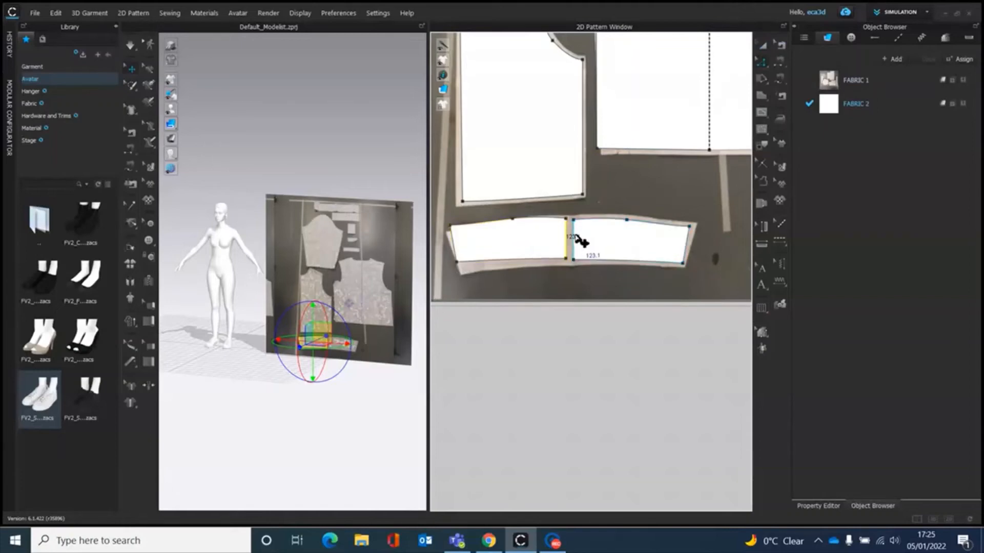
right_click(572, 239)
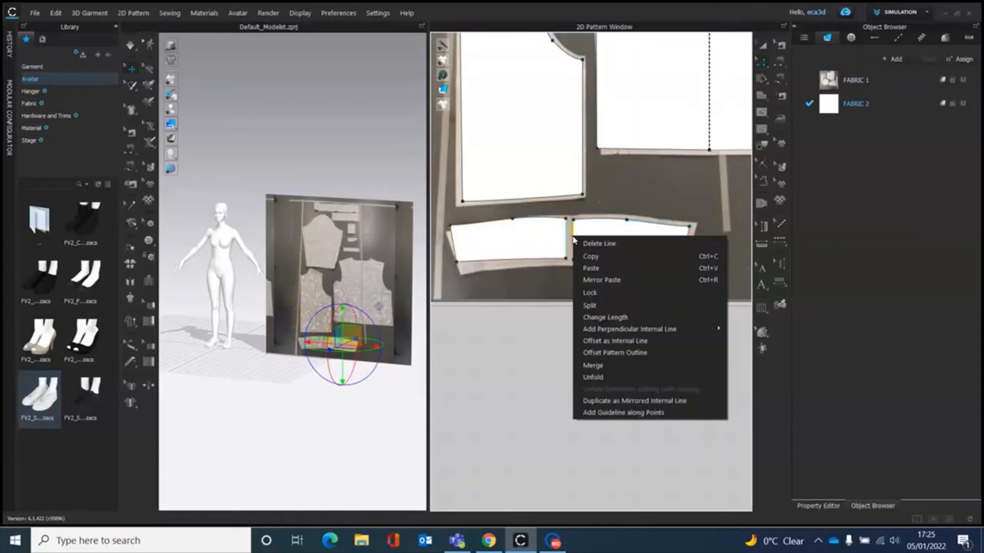
click(593, 365)
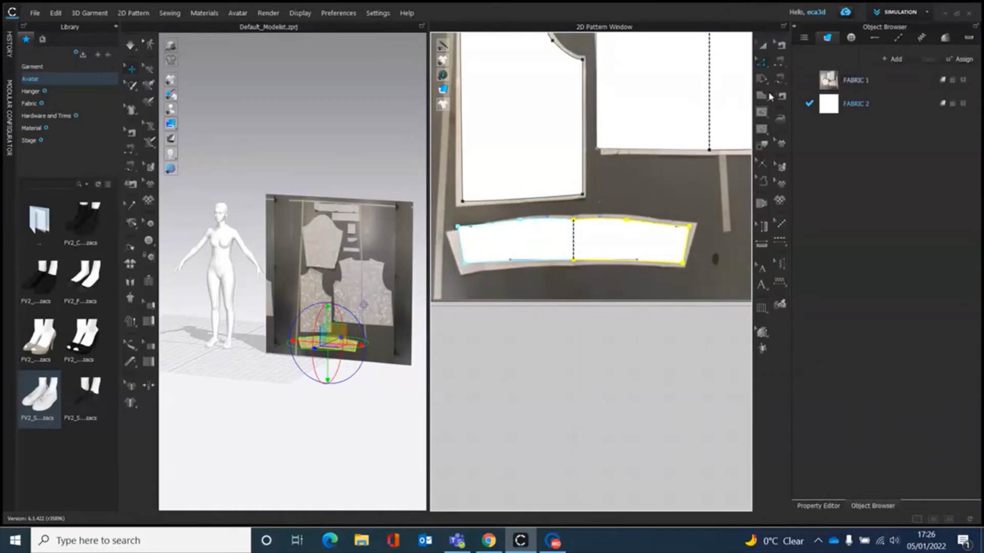
Move the upper and lower end points of the curved band's centre line slightly upward to smooth both long edges
scroll(612, 350, up, 2)
scroll(611, 350, up, 2)
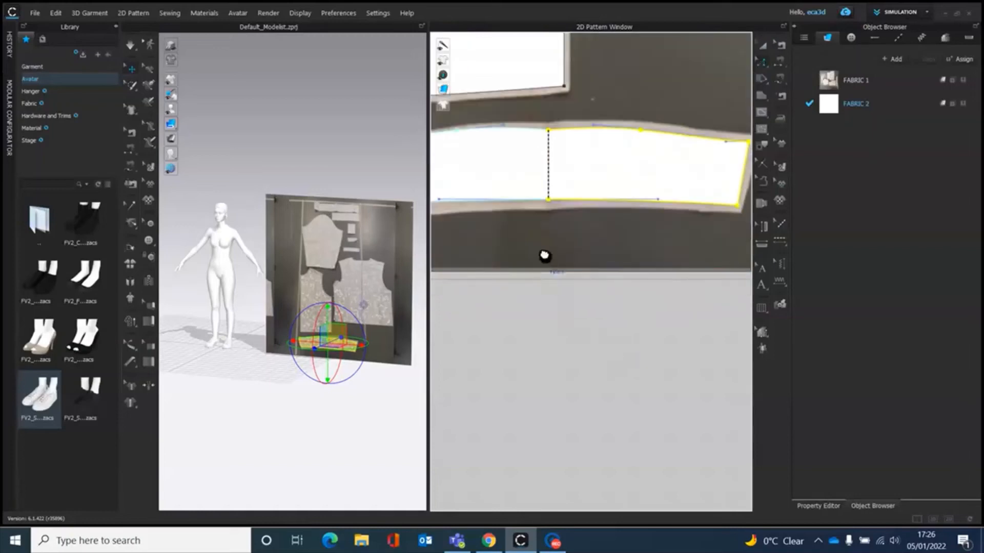
middle_drag(545, 256, 653, 323)
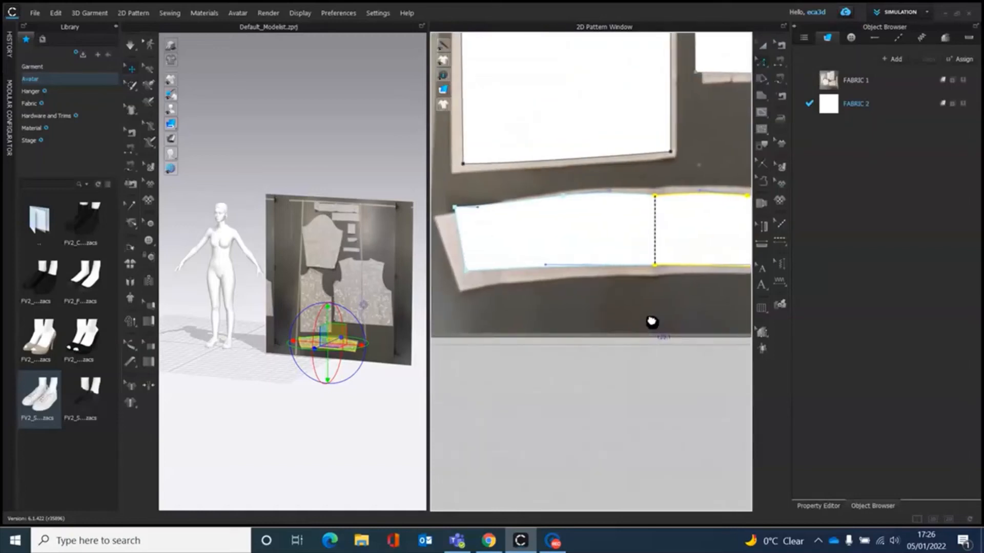
click(656, 196)
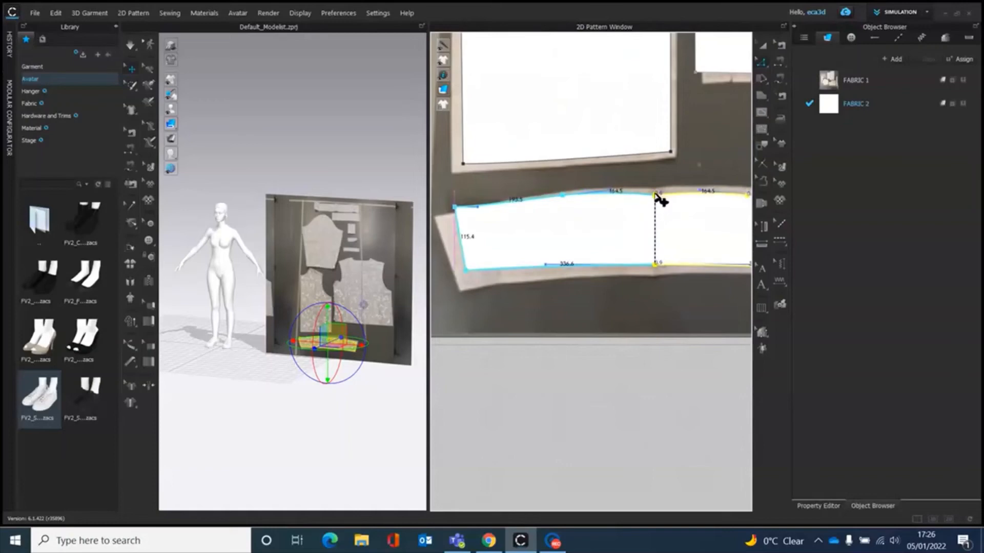
click(658, 369)
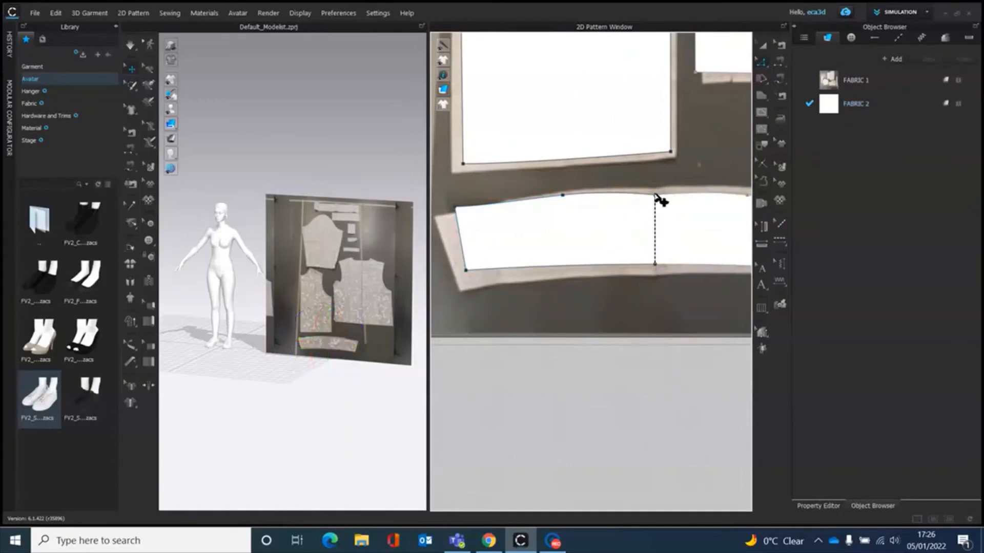
click(656, 193)
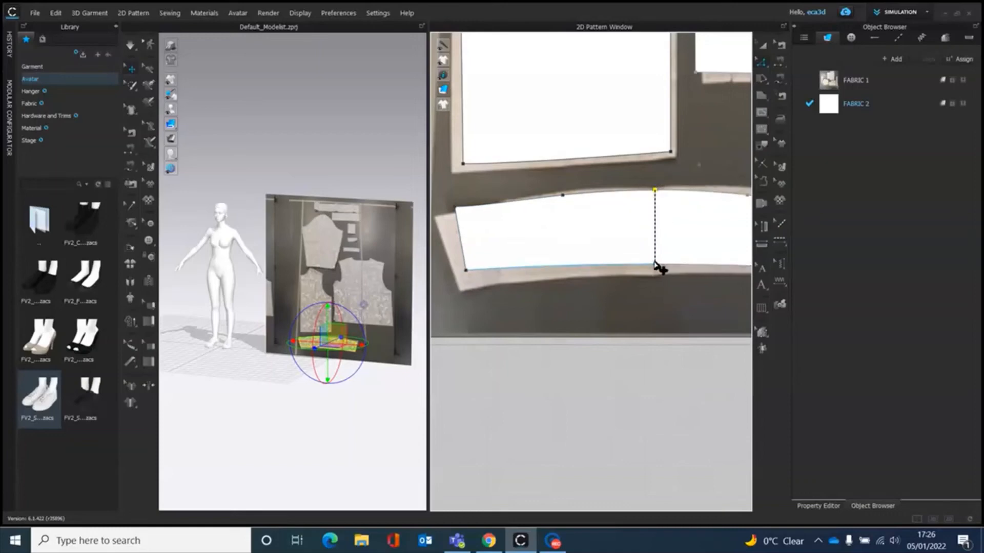
click(654, 265)
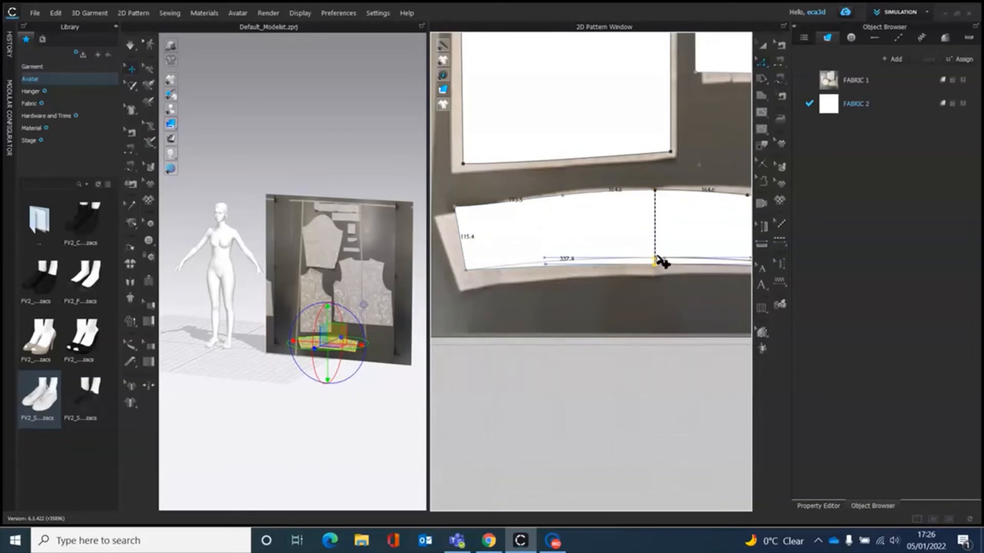
drag(656, 263, 656, 260)
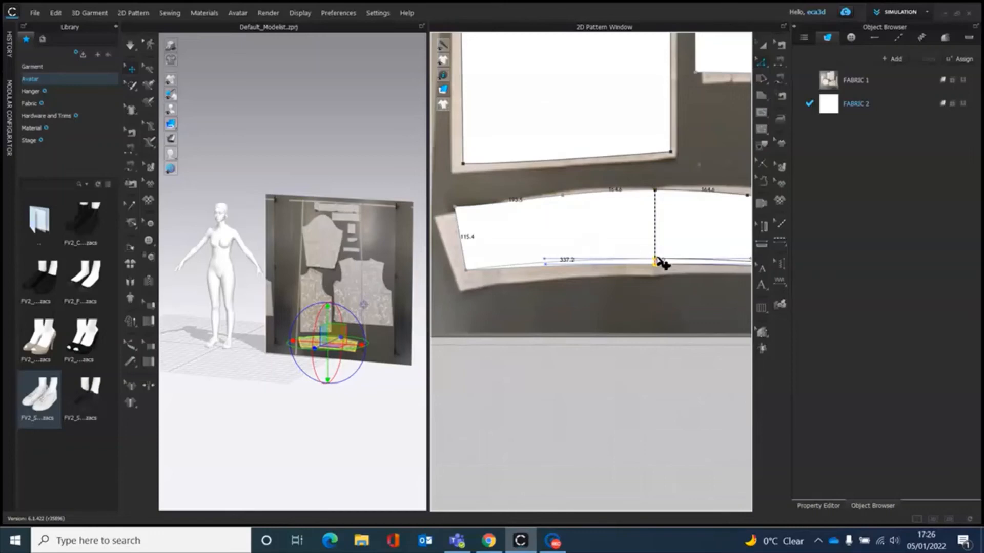
Select both halves of the merged curved band and reposition it centrally over its paper piece in the photo
scroll(648, 297, down, 2)
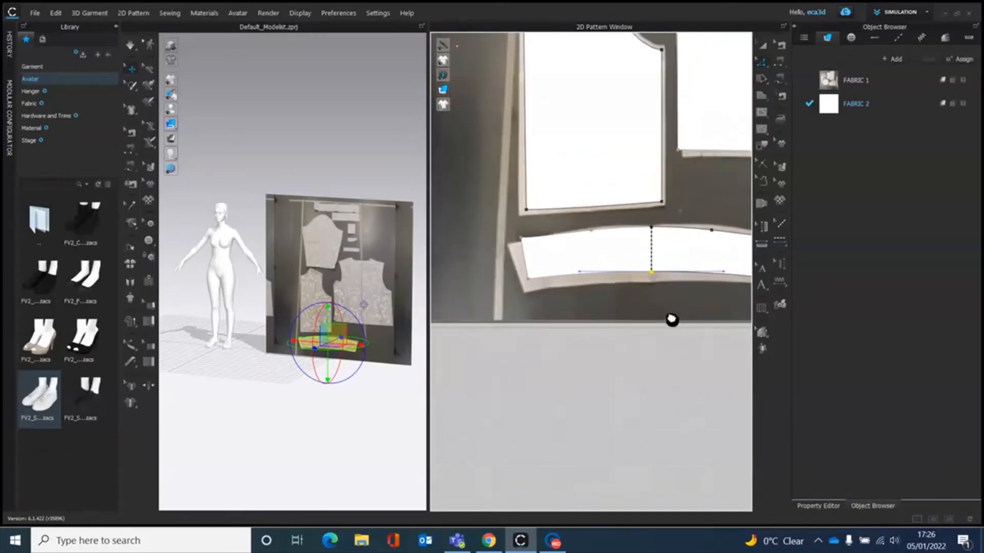
middle_drag(672, 320, 616, 305)
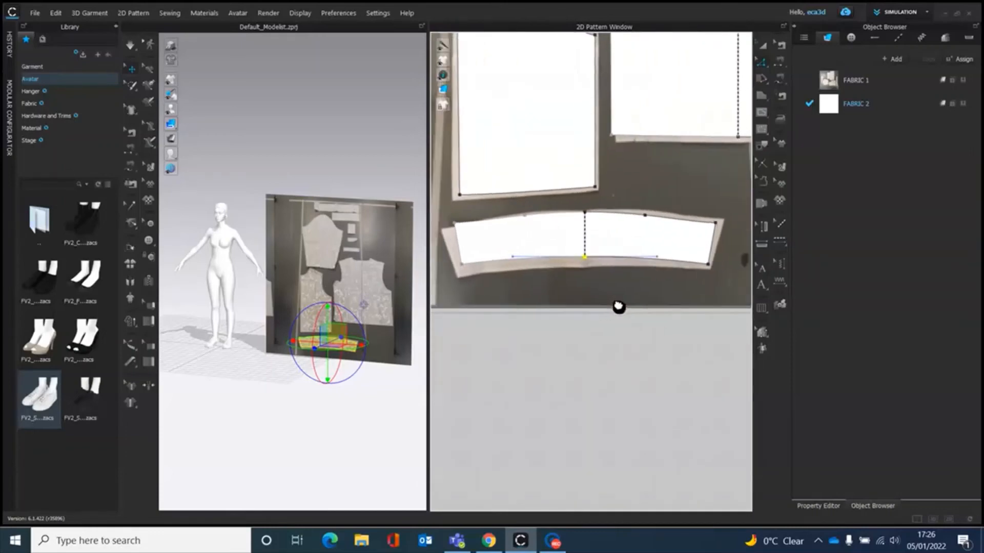
click(762, 46)
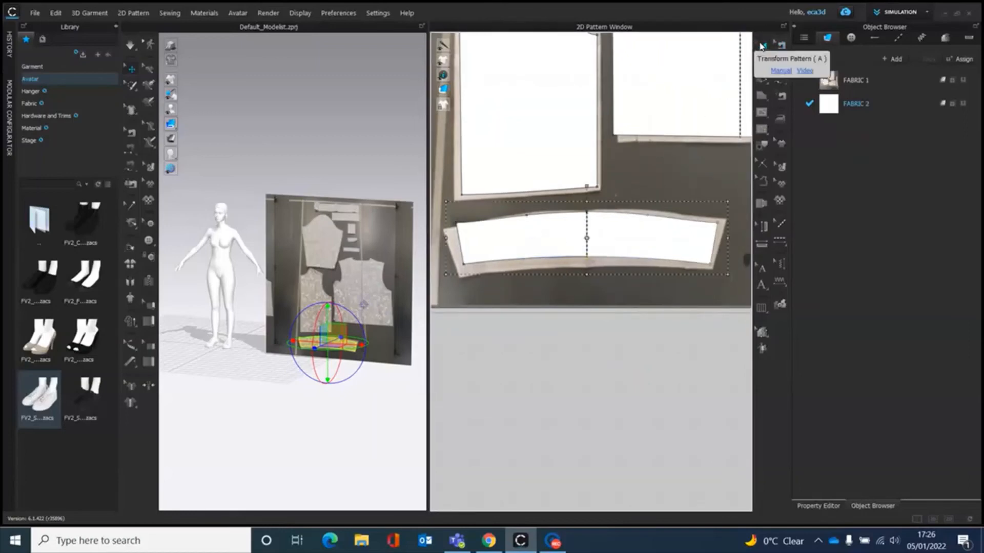
click(616, 259)
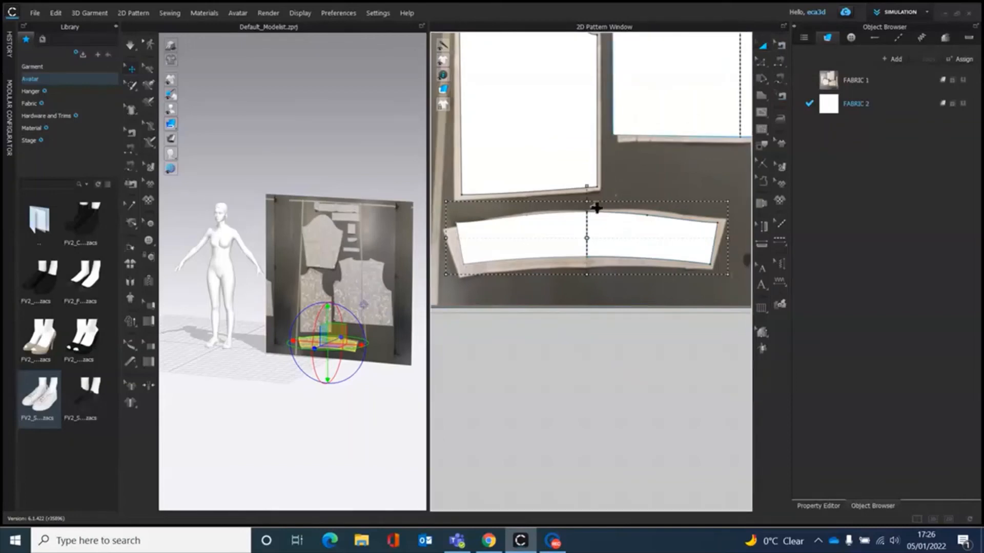
click(554, 232)
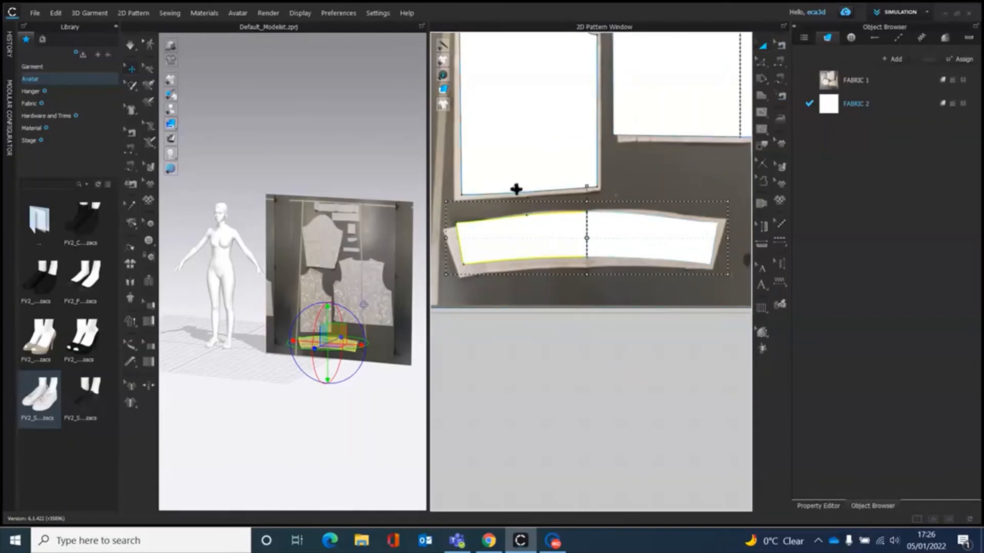
shift+click(670, 228)
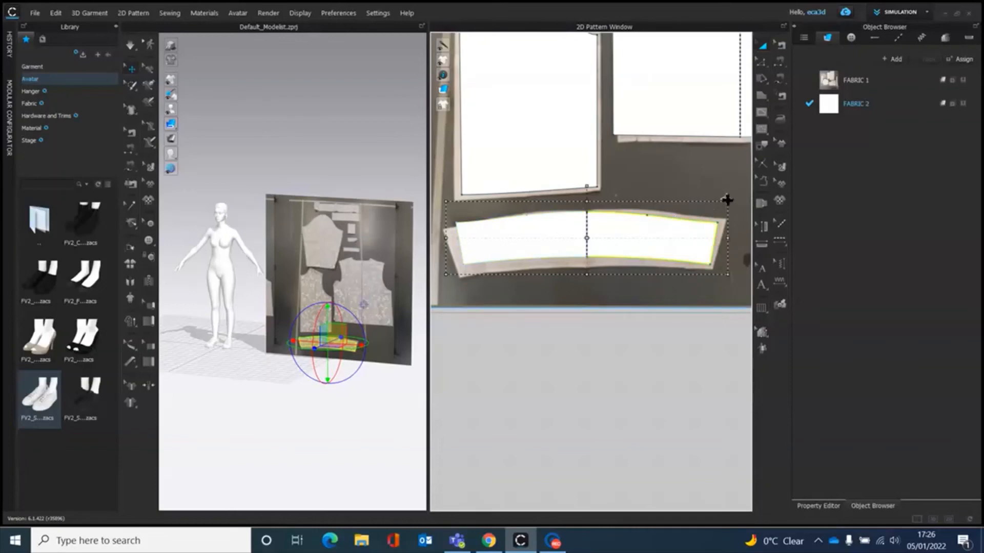
scroll(719, 220, down, 1)
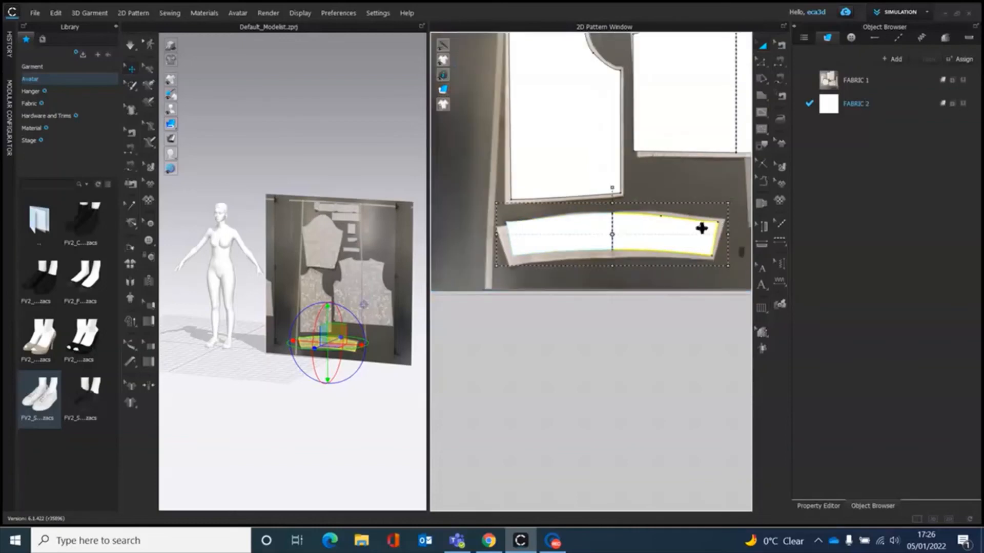
drag(640, 238, 640, 249)
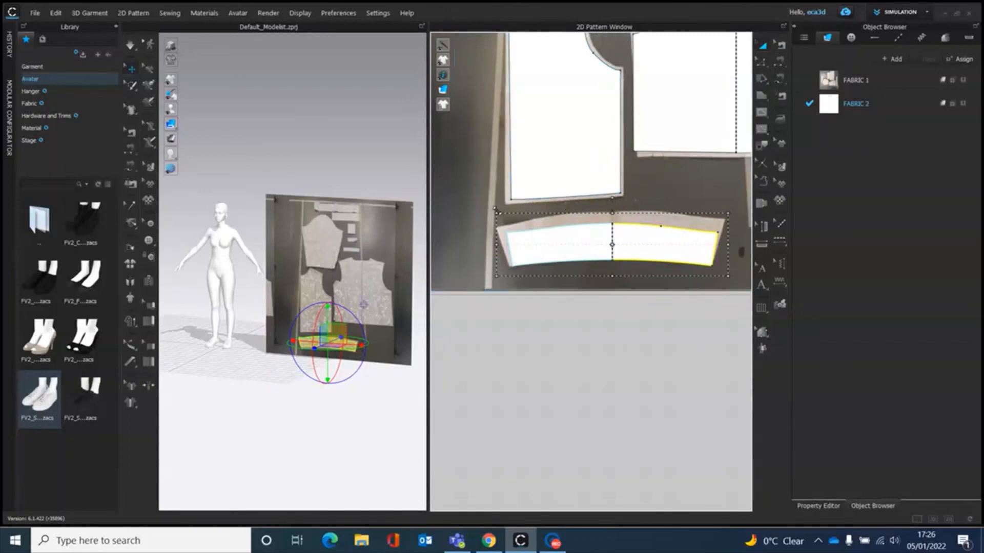
drag(571, 250, 575, 228)
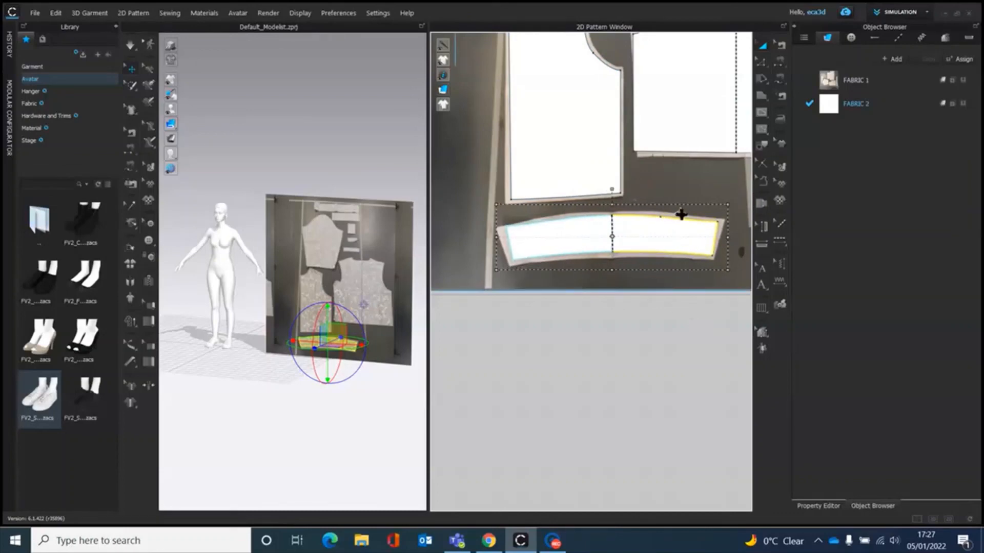
scroll(652, 358, down, 5)
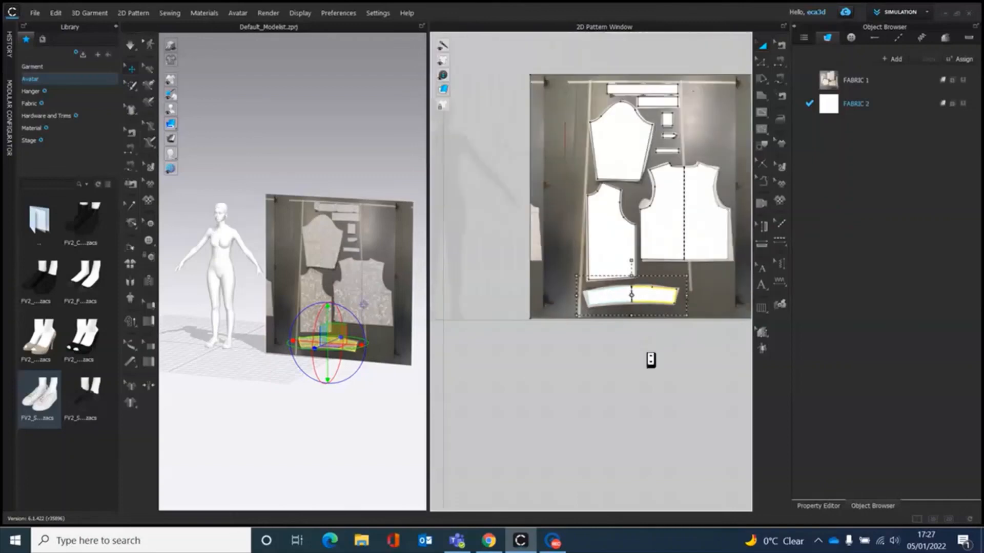
right_drag(658, 364, 604, 407)
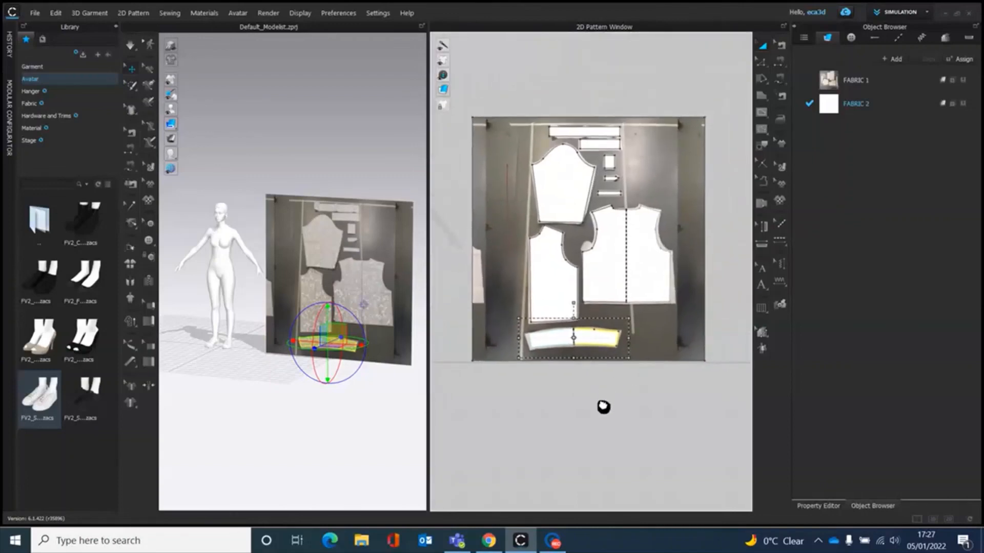